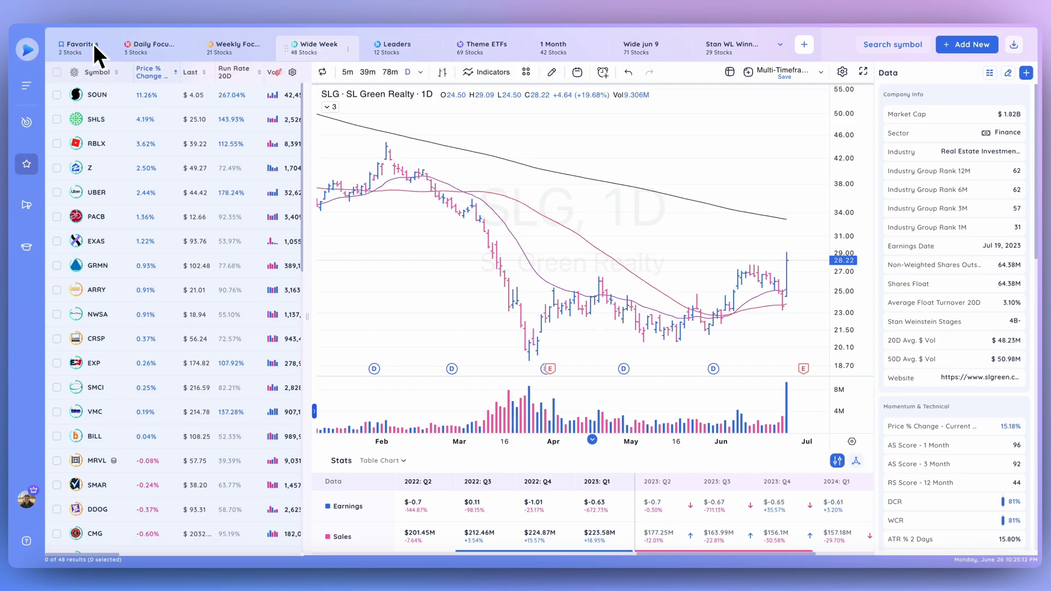
- Browse the Theme ETFs, Leaders, Wide Week, Weekly Focus and Daily Focus watchlists, then open the DV Universe screener
left_click(477, 52)
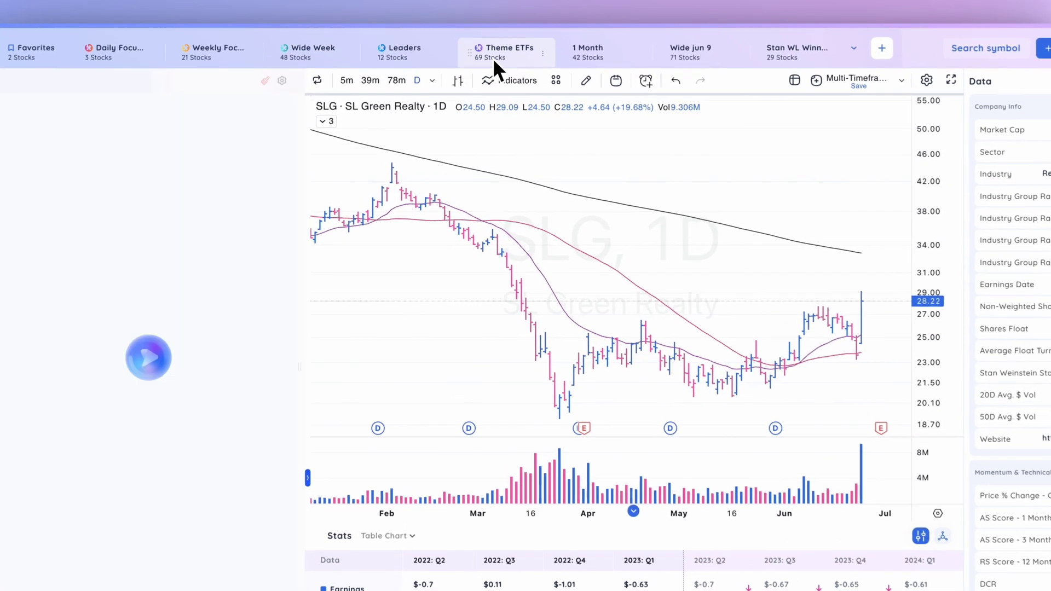
left_click(411, 55)
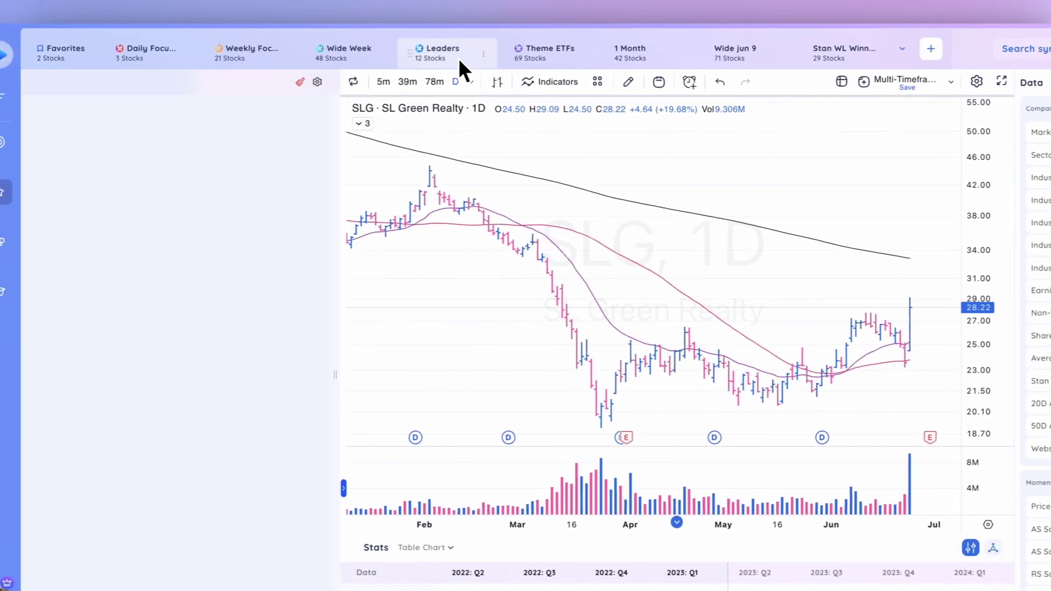
left_click(343, 55)
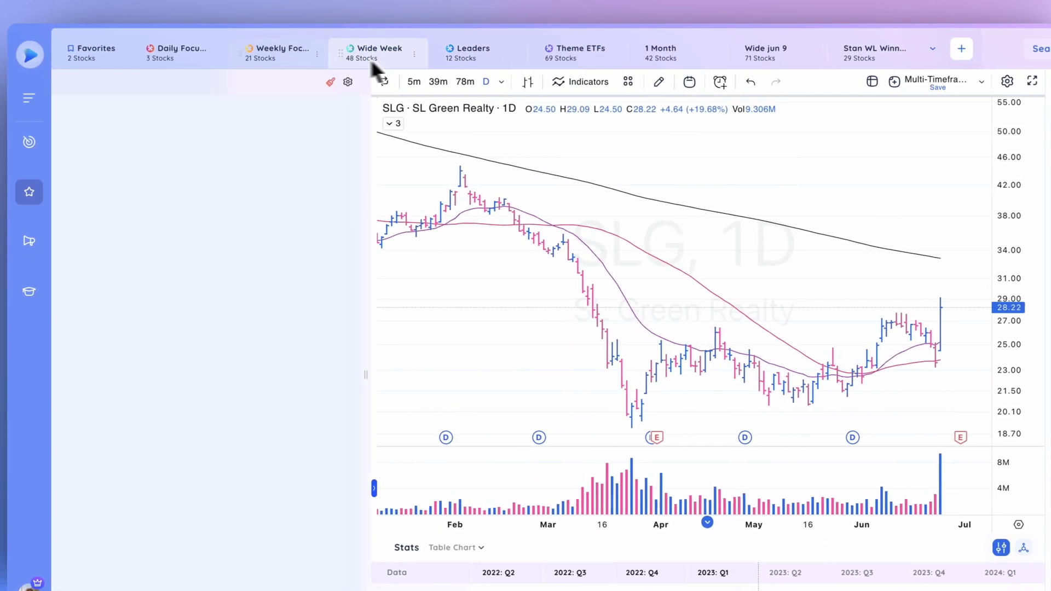
left_click(255, 55)
left_click(183, 55)
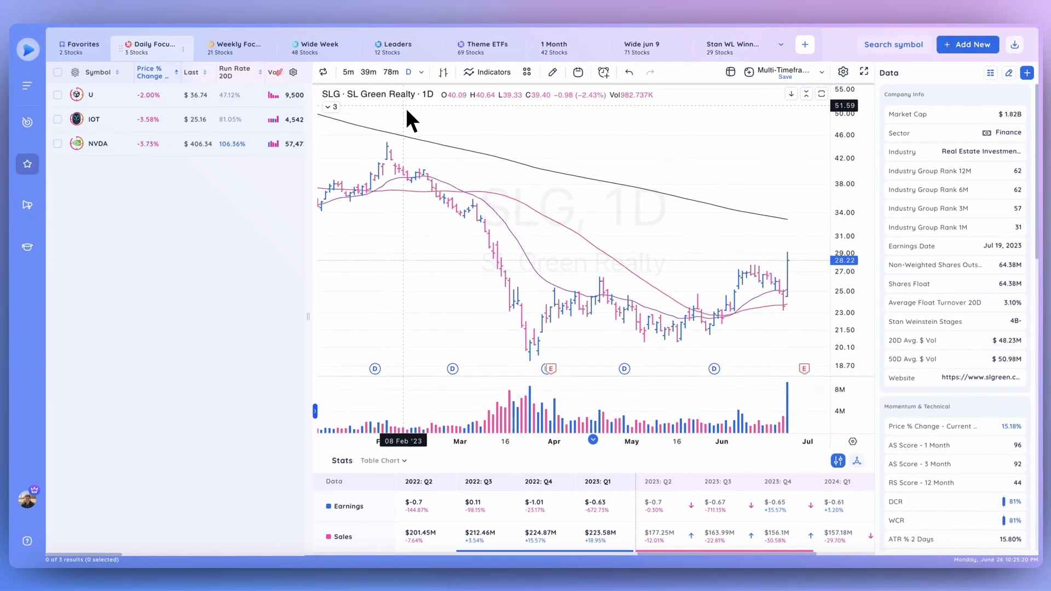
left_click(364, 54)
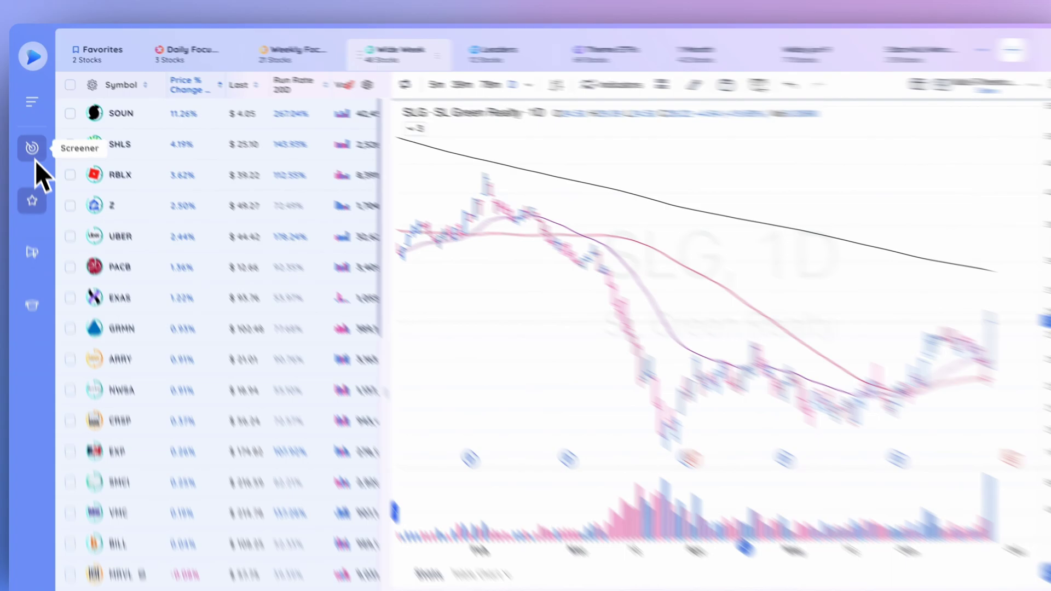
left_click(27, 121)
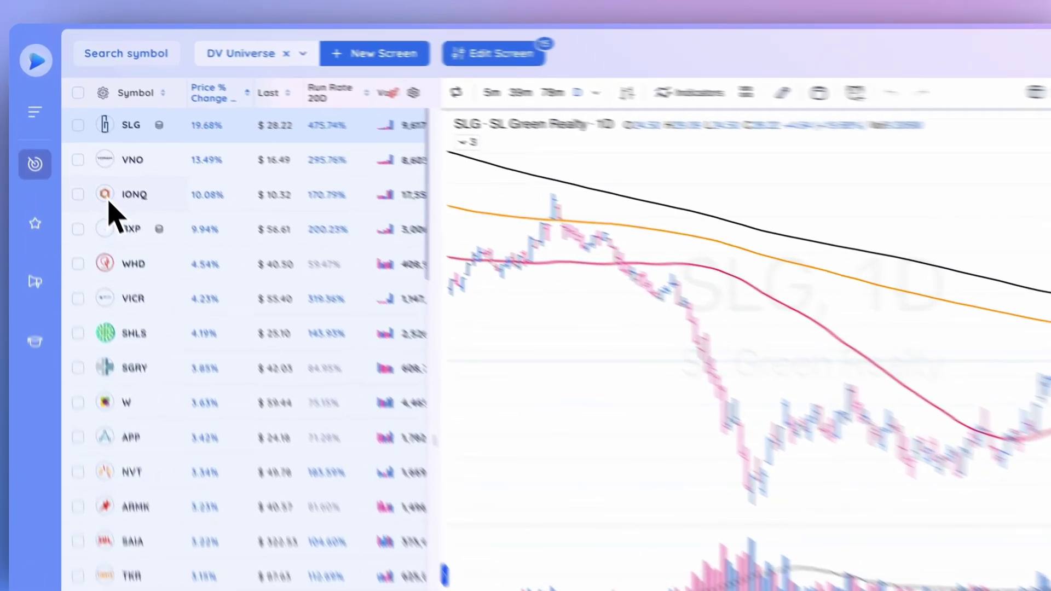
- Flag IONQ with the orange Weekly Focus tag and confirm moving it to that list
left_click(77, 145)
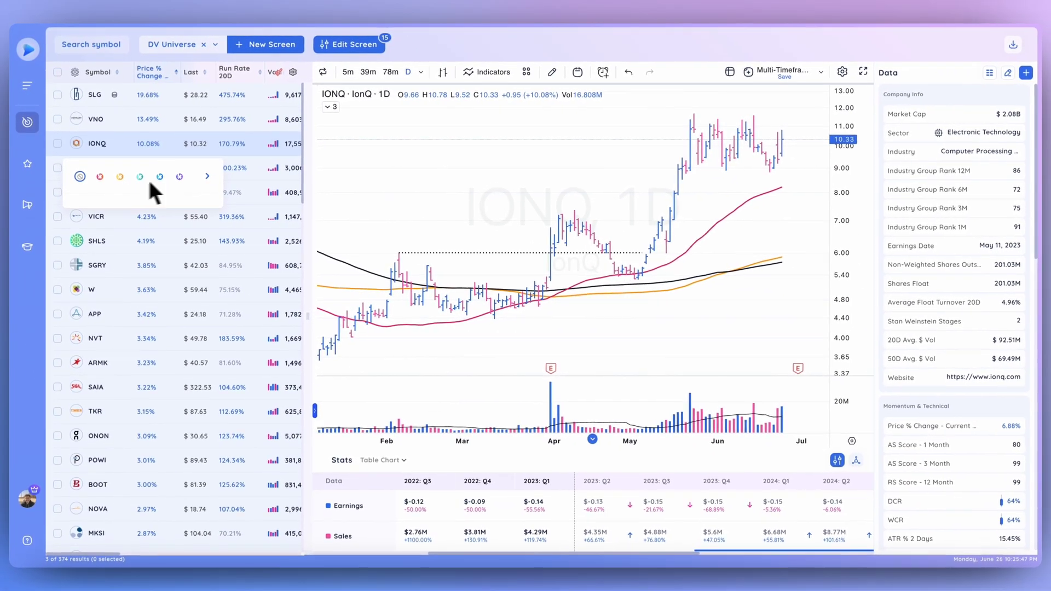
left_click(207, 176)
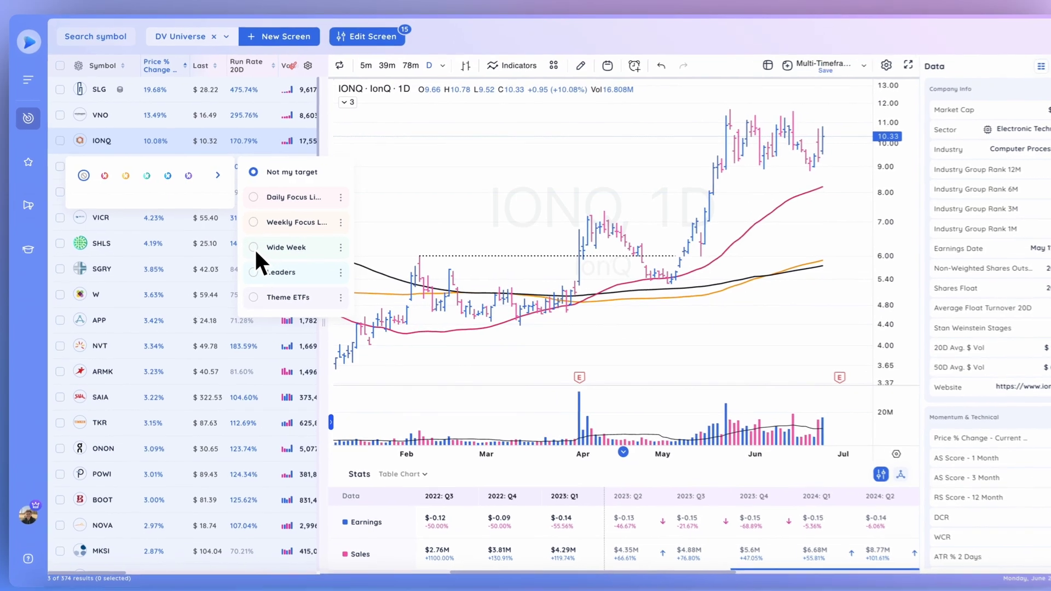
left_click(256, 245)
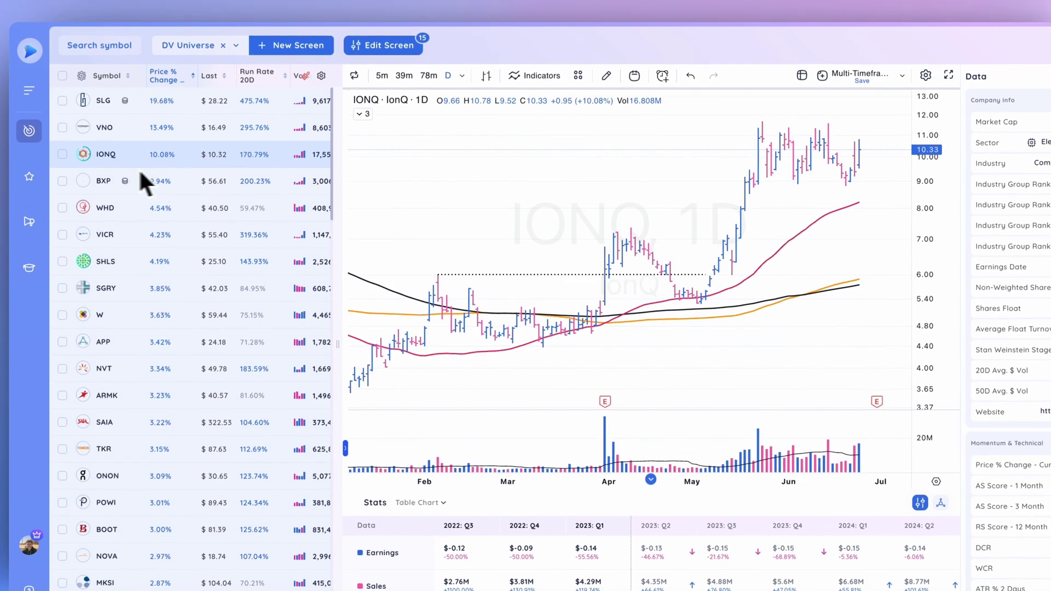
left_click(133, 193)
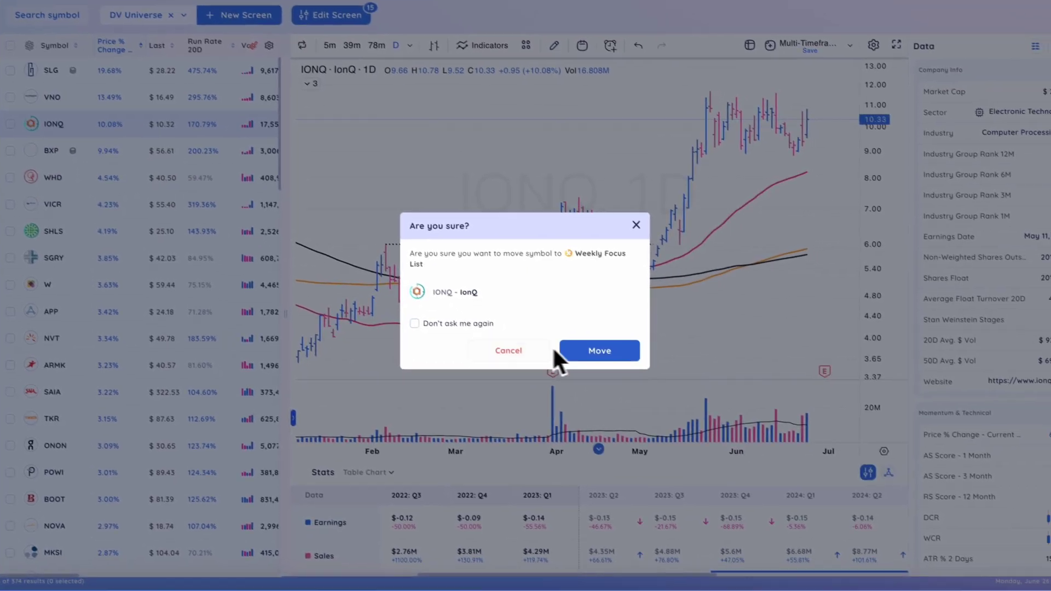
left_click(581, 352)
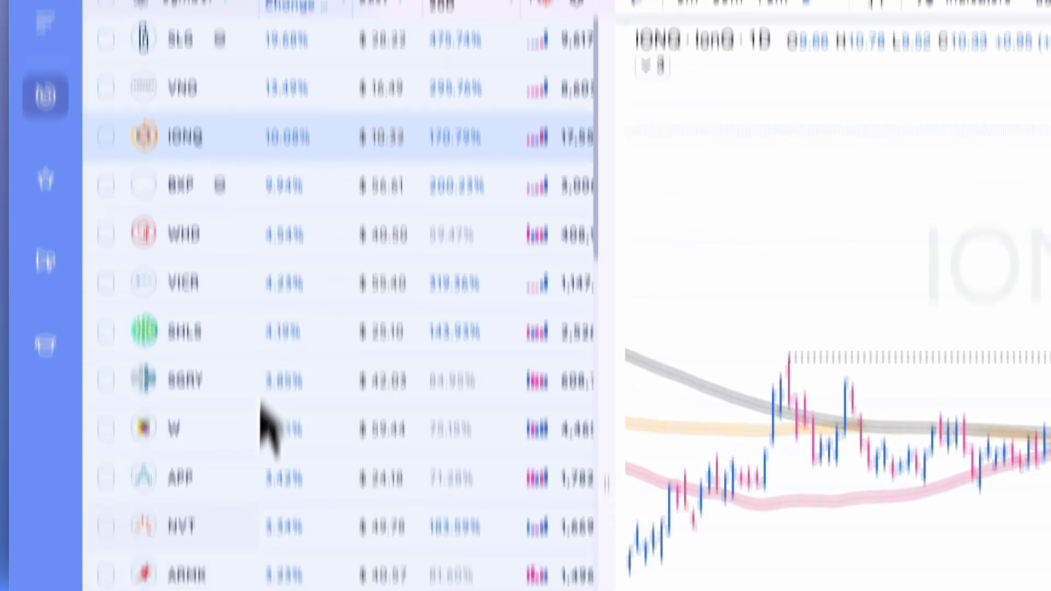
scroll(268, 372, "down", 5)
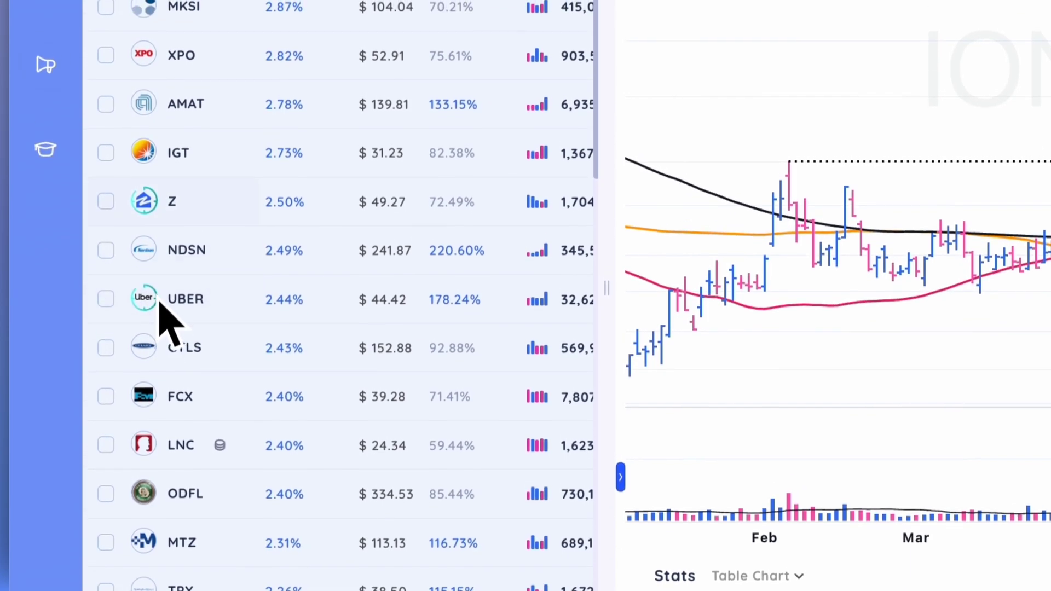
scroll(194, 285, "up", 6)
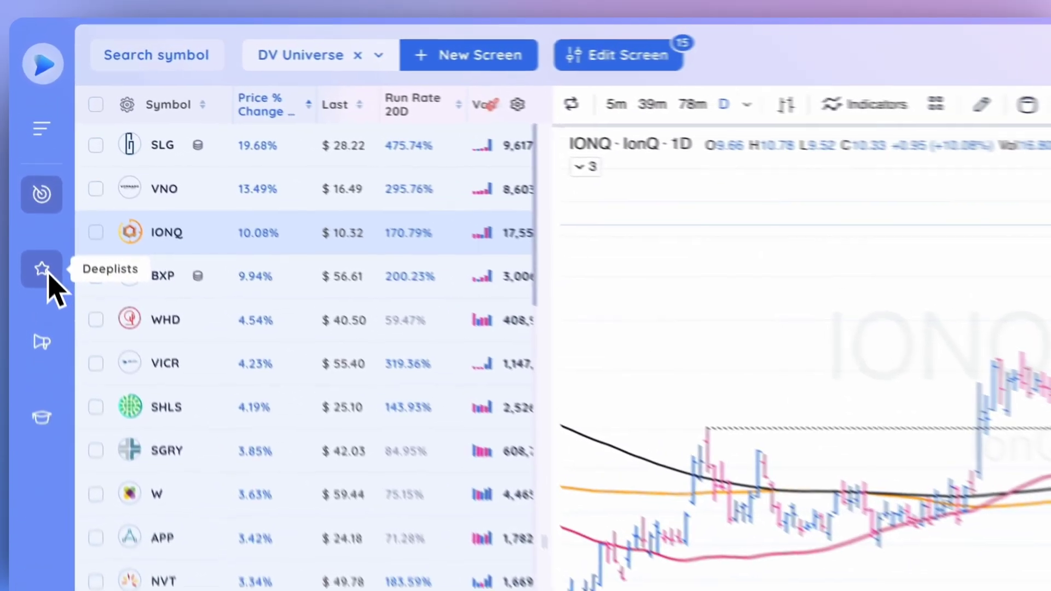
- On the watchlists page, view Theme ETFs, then the 12-stock Leaders list
left_click(29, 165)
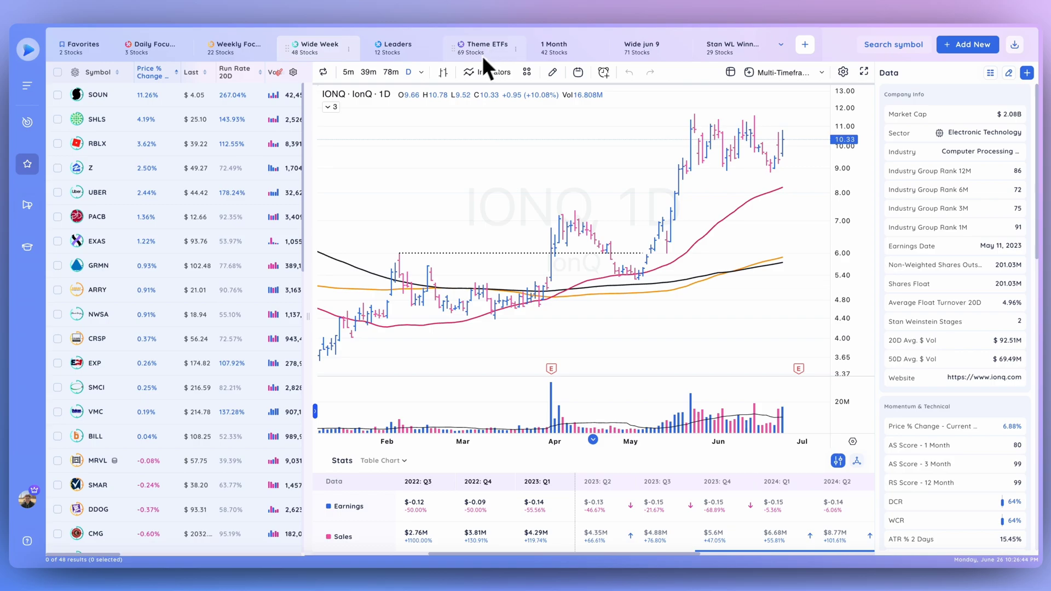
left_click(472, 55)
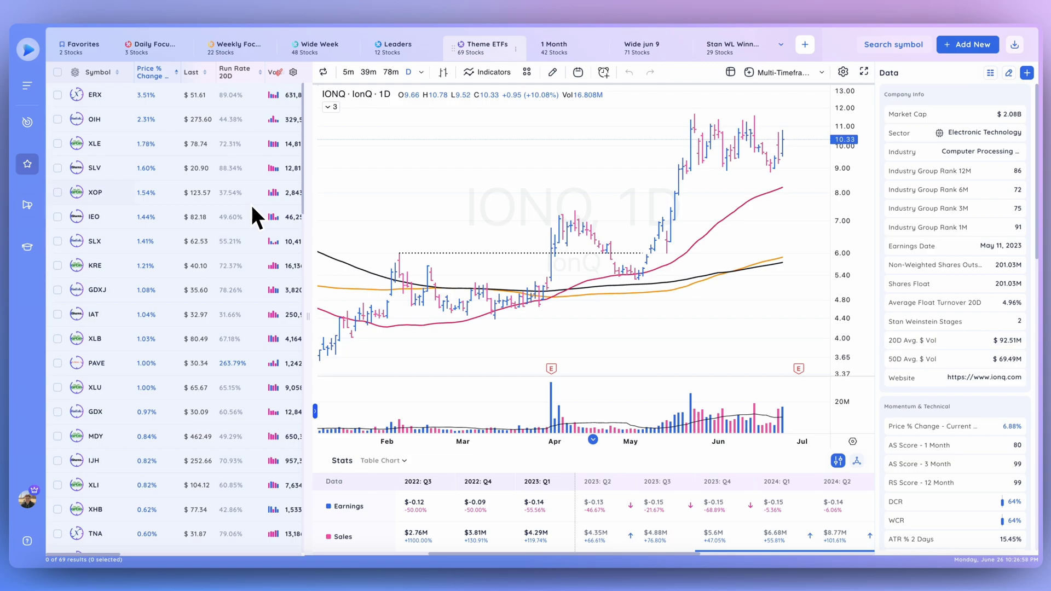
left_click(396, 55)
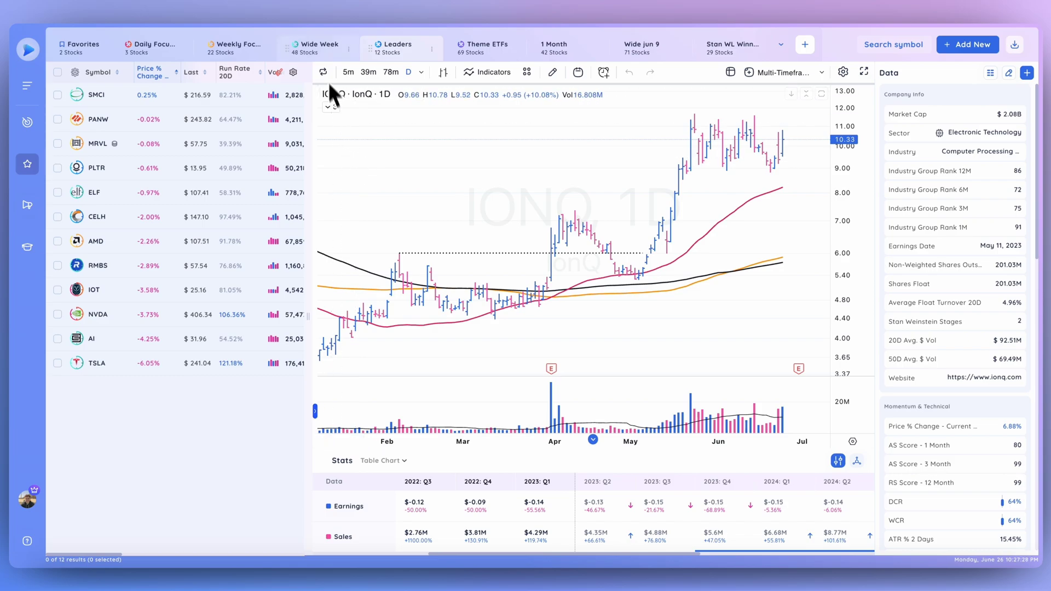
- Go from the Wide Week list to the 22-stock Weekly Focus list led by IONQ
left_click(317, 53)
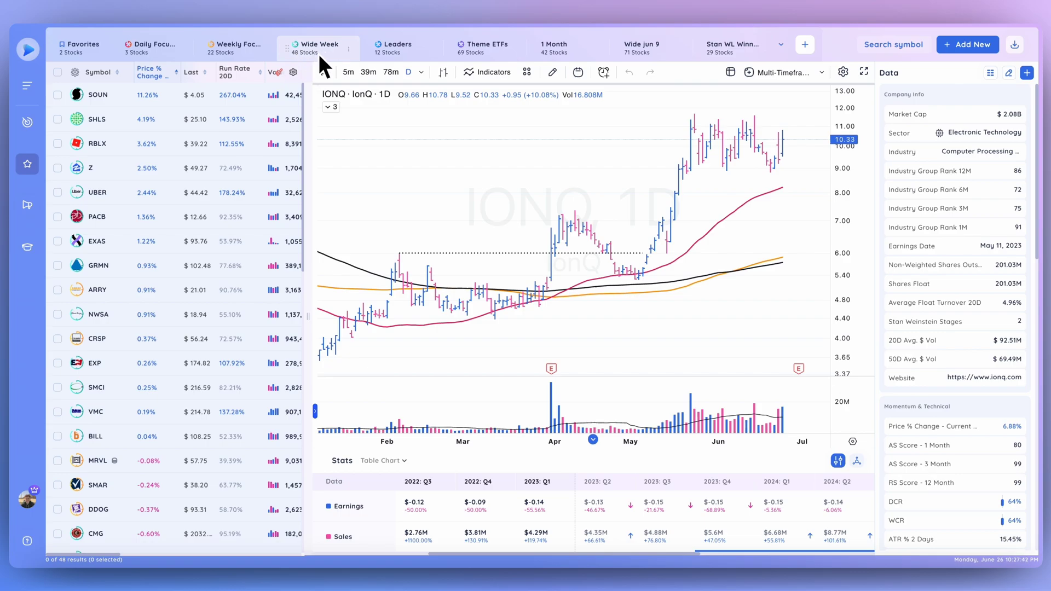
left_click(249, 52)
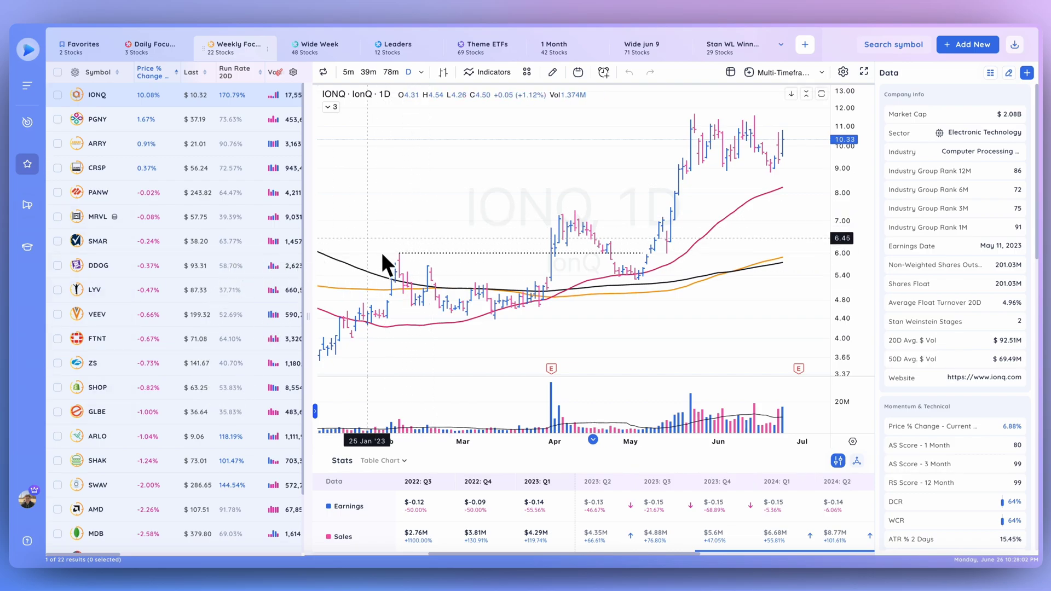
- Show the Daily Focus watchlist holding U, IOT and NVDA
left_click(163, 55)
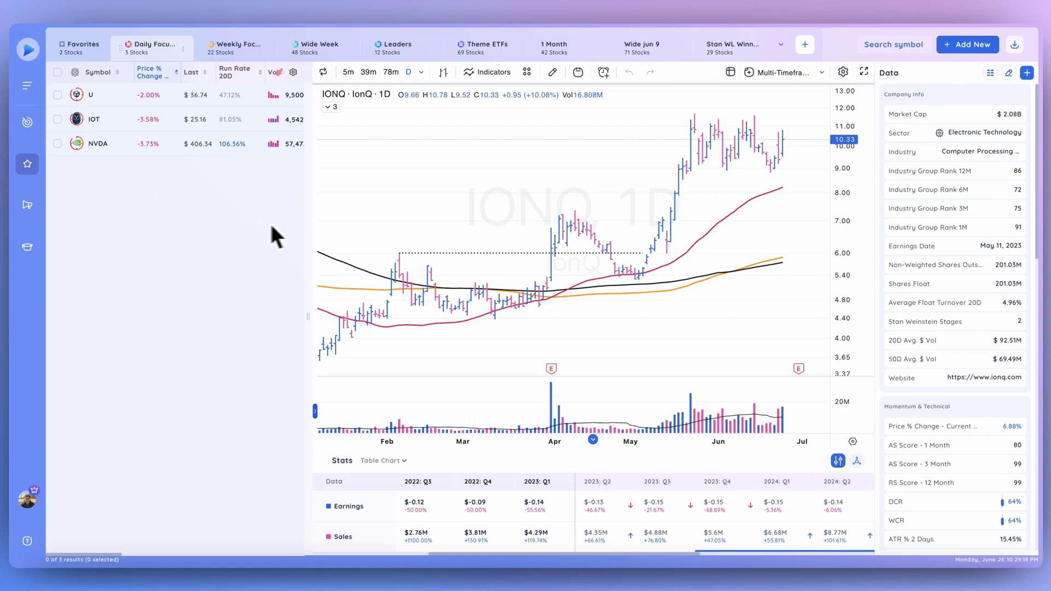
- Back in the screener, flag VICR and confirm moving it to the Daily Focus List
left_click(34, 124)
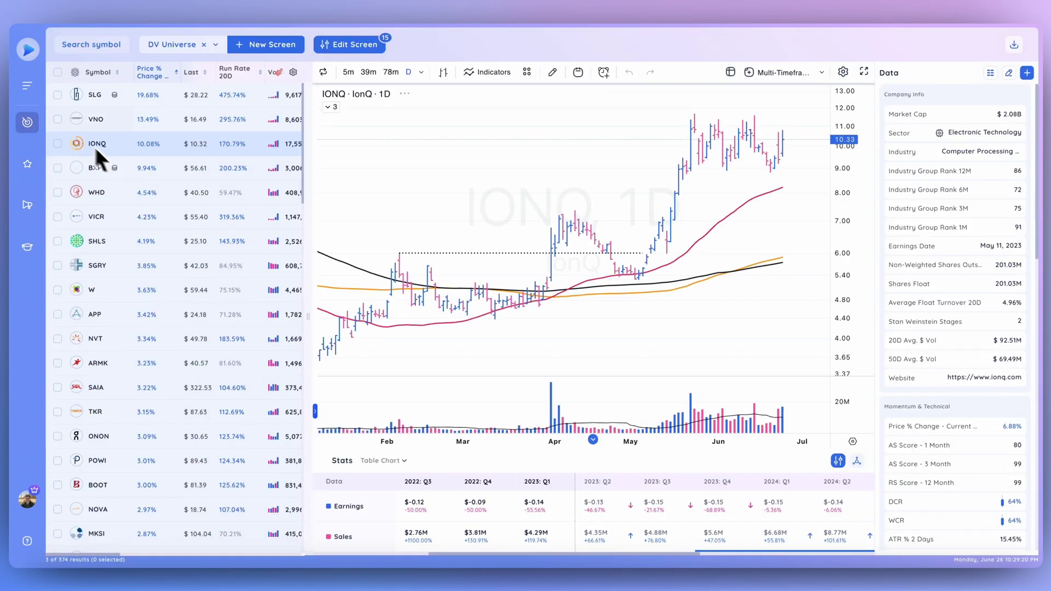
right_click(82, 219)
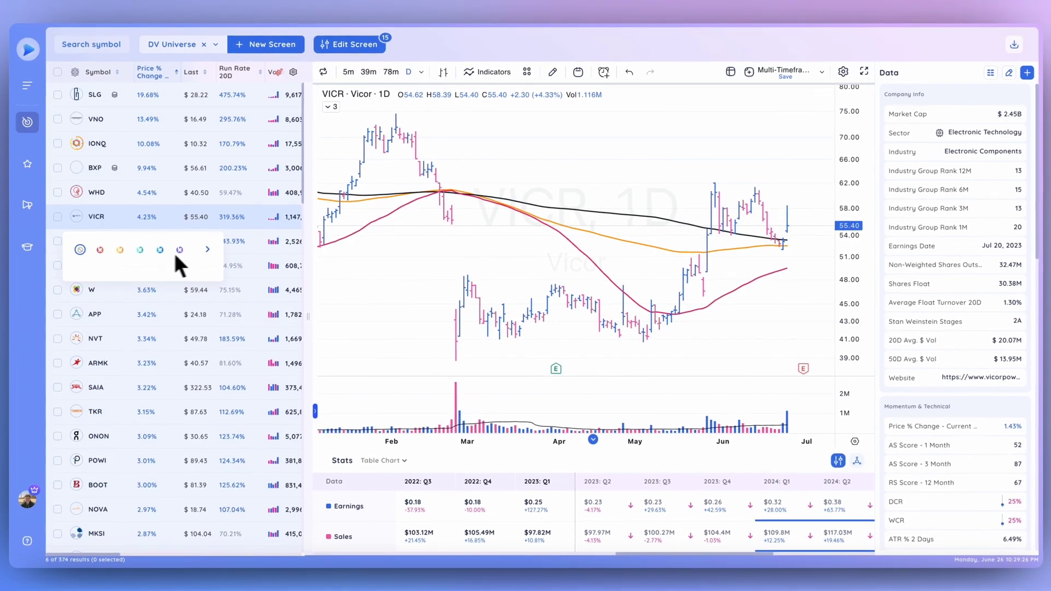
left_click(207, 249)
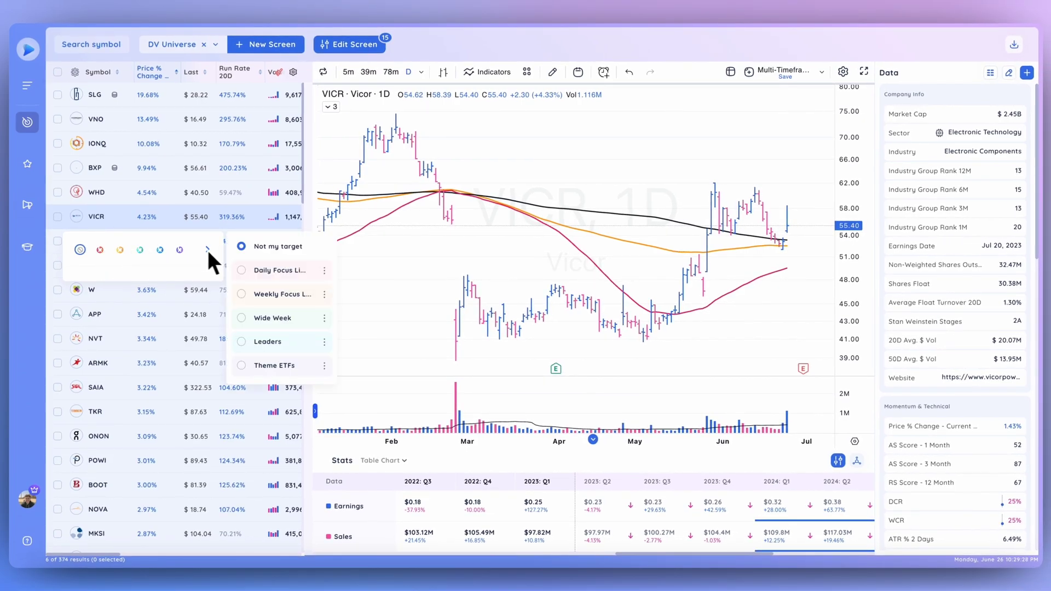
left_click(265, 317)
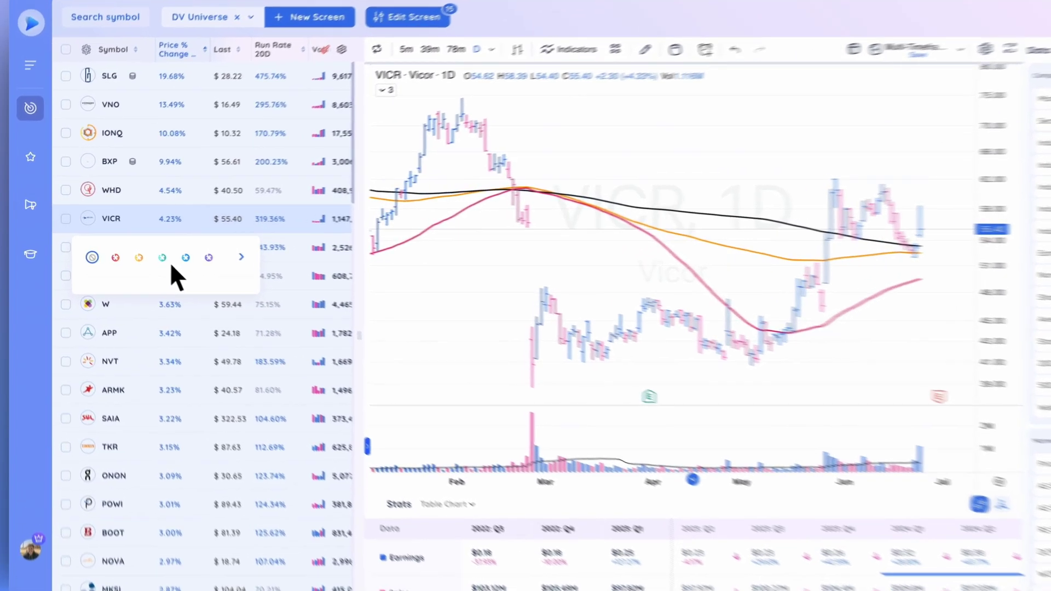
left_click(162, 258)
mouse_move(91, 226)
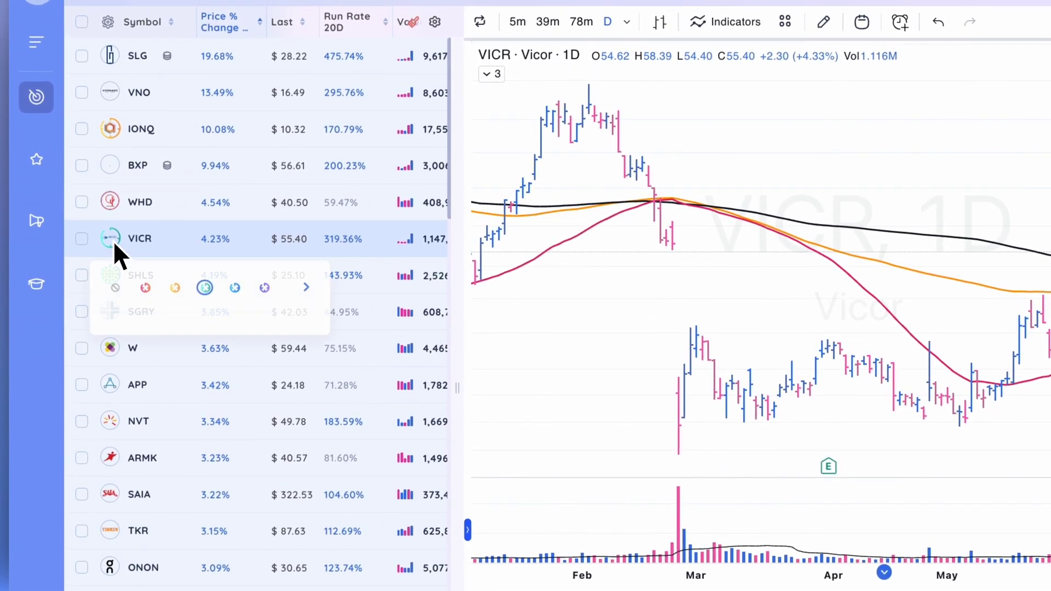
left_click(145, 287)
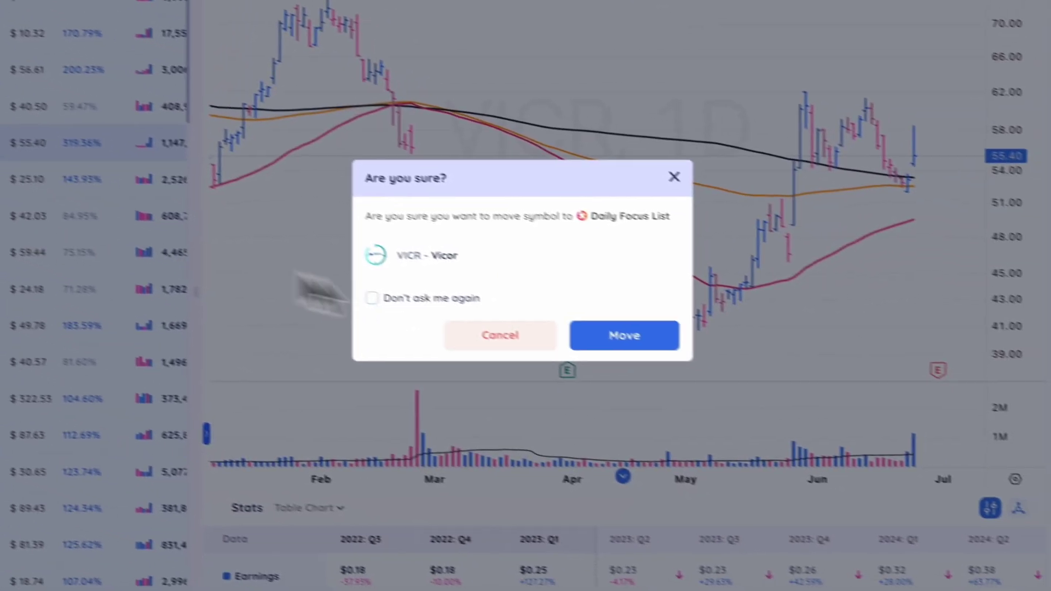
left_click(548, 323)
- Remove VICR from the Daily Focus List, then put it back on
mouse_move(119, 267)
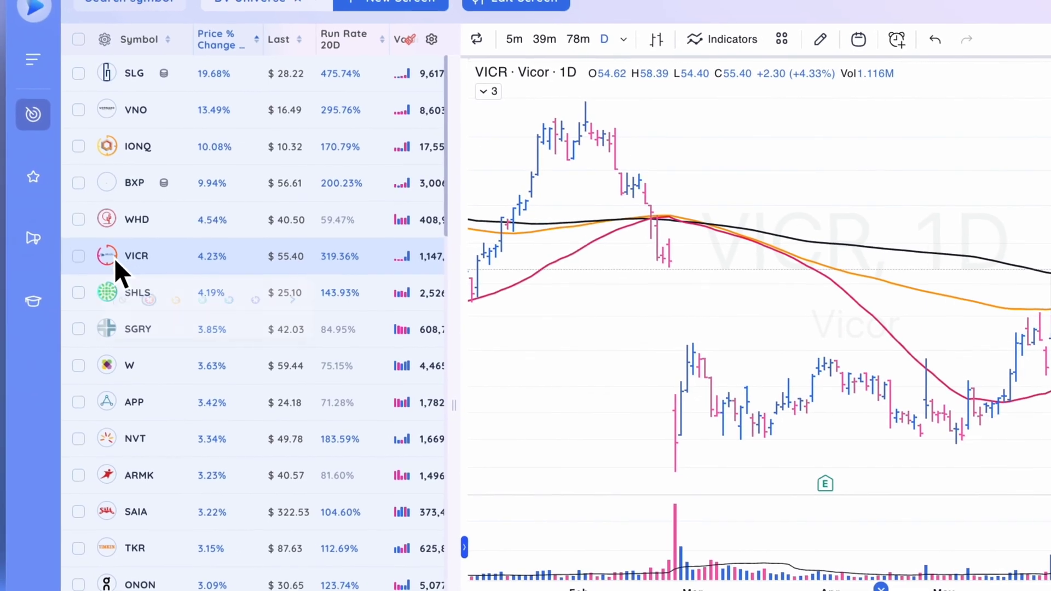
left_click(306, 307)
left_click(384, 330)
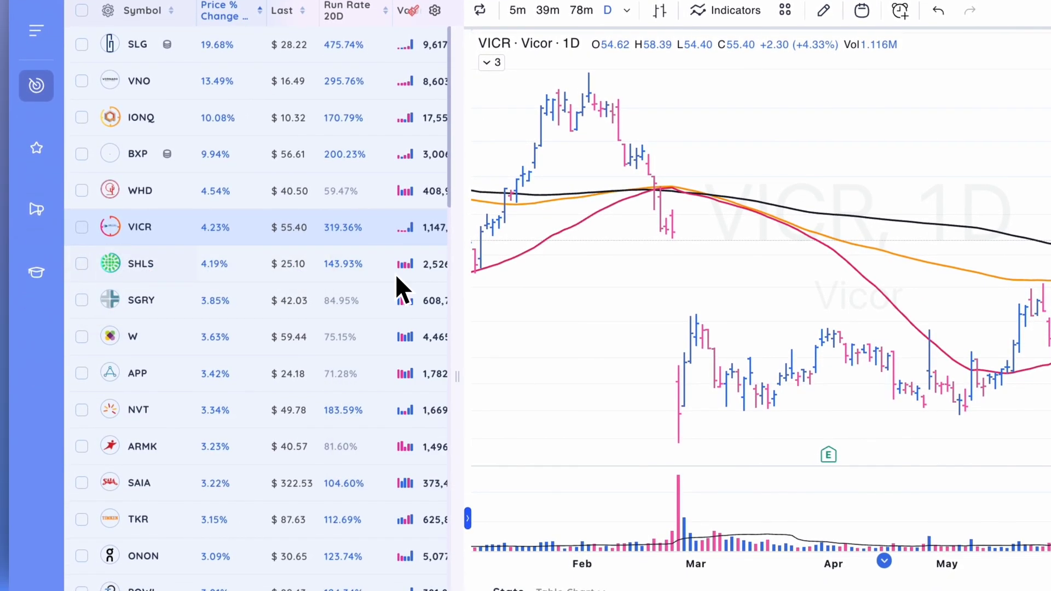
mouse_move(117, 233)
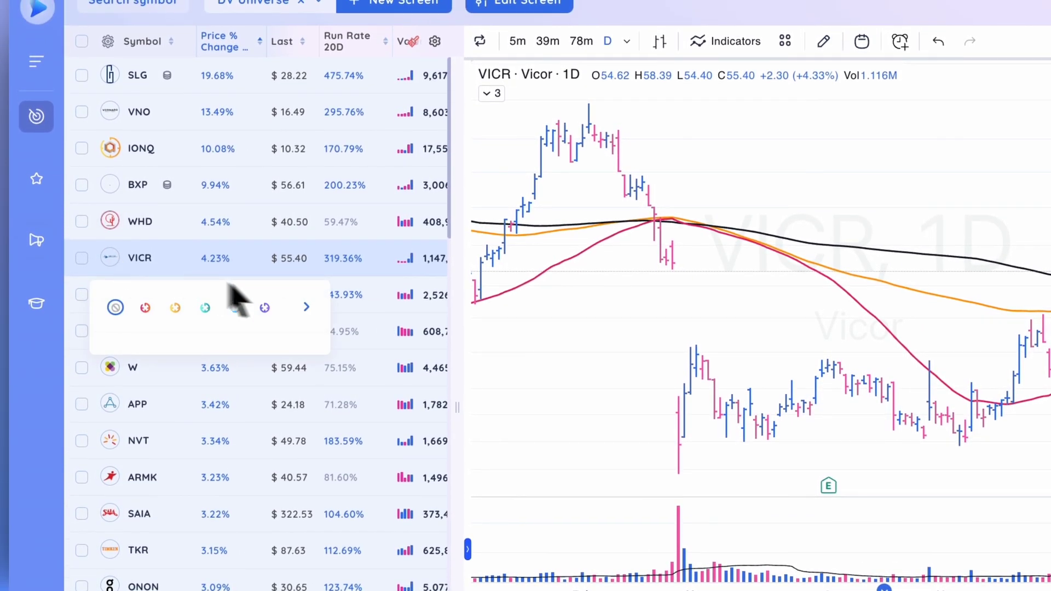
left_click(306, 283)
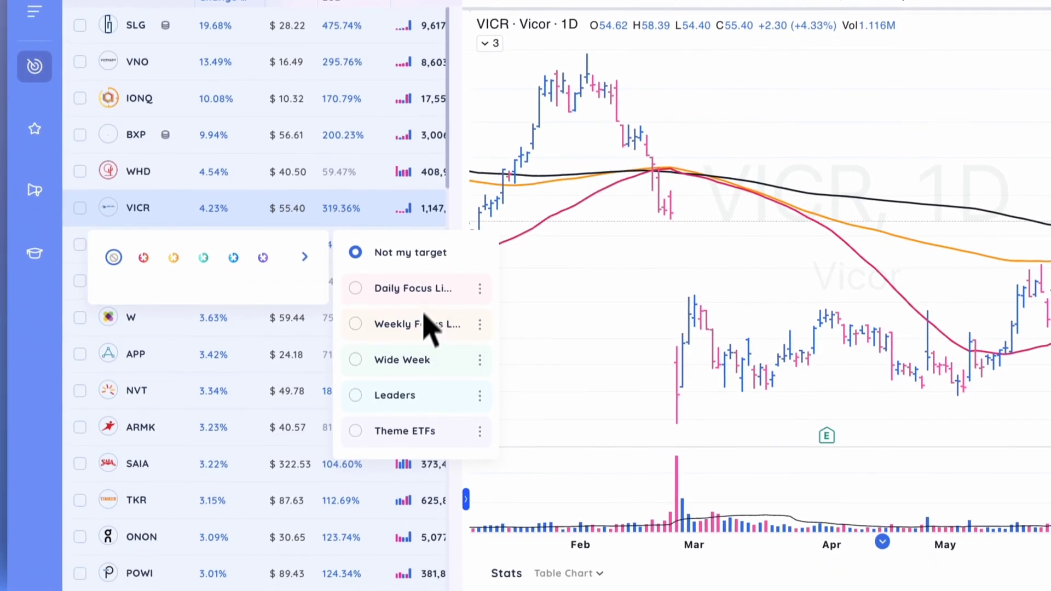
left_click(408, 296)
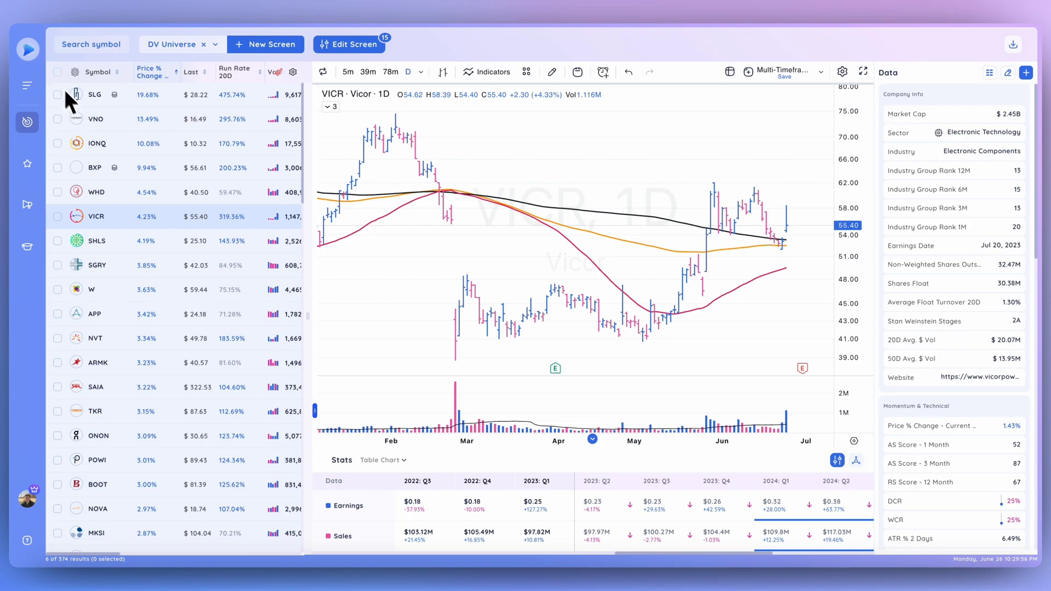
- Add all screener stocks to Weekly Focus, then clear the selection and check only WHD
left_click(59, 73)
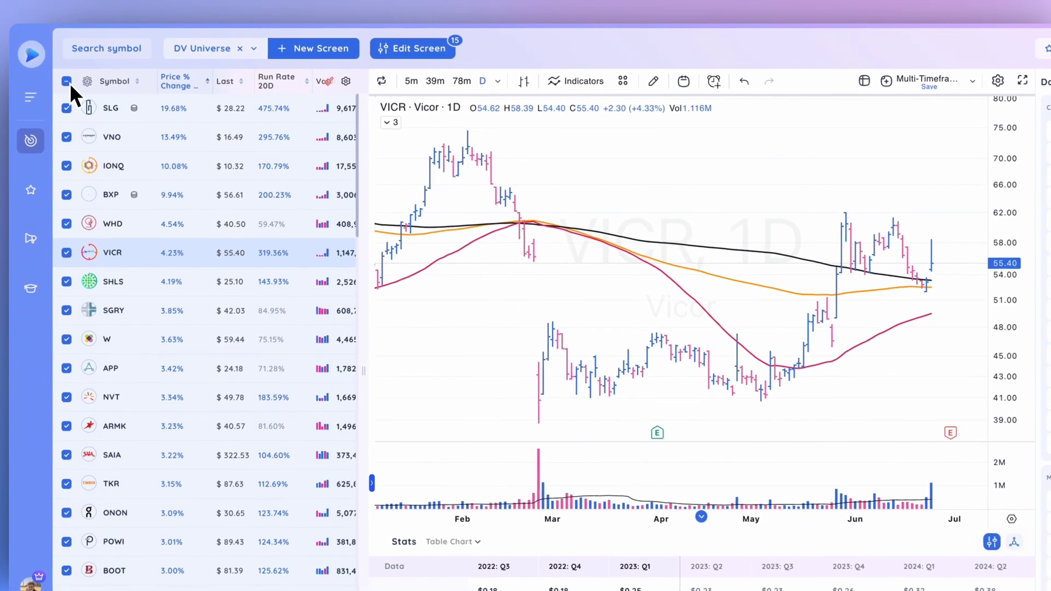
left_click(909, 50)
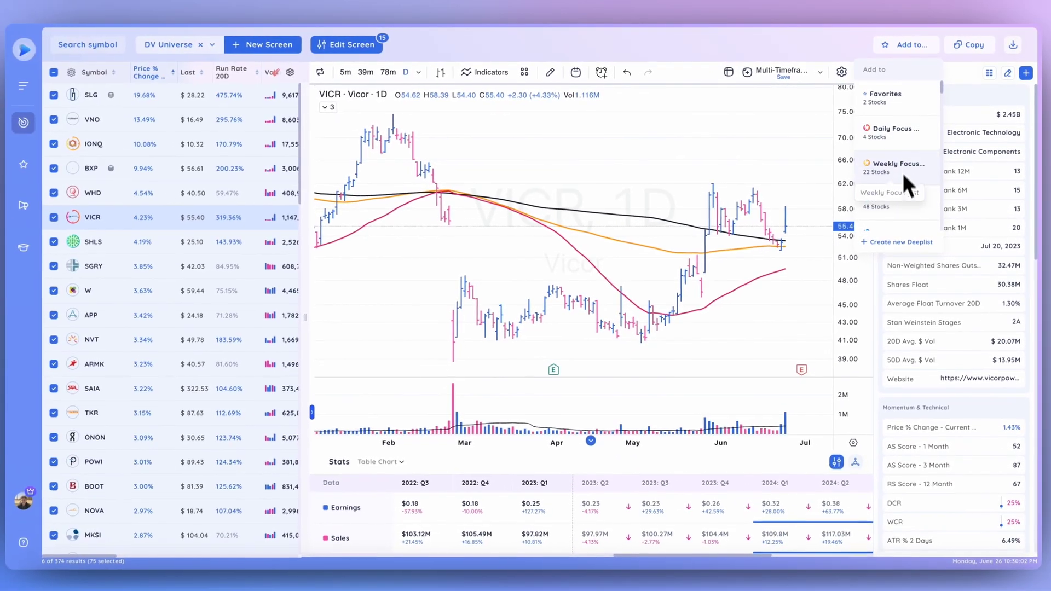
left_click(875, 192)
left_click(57, 72)
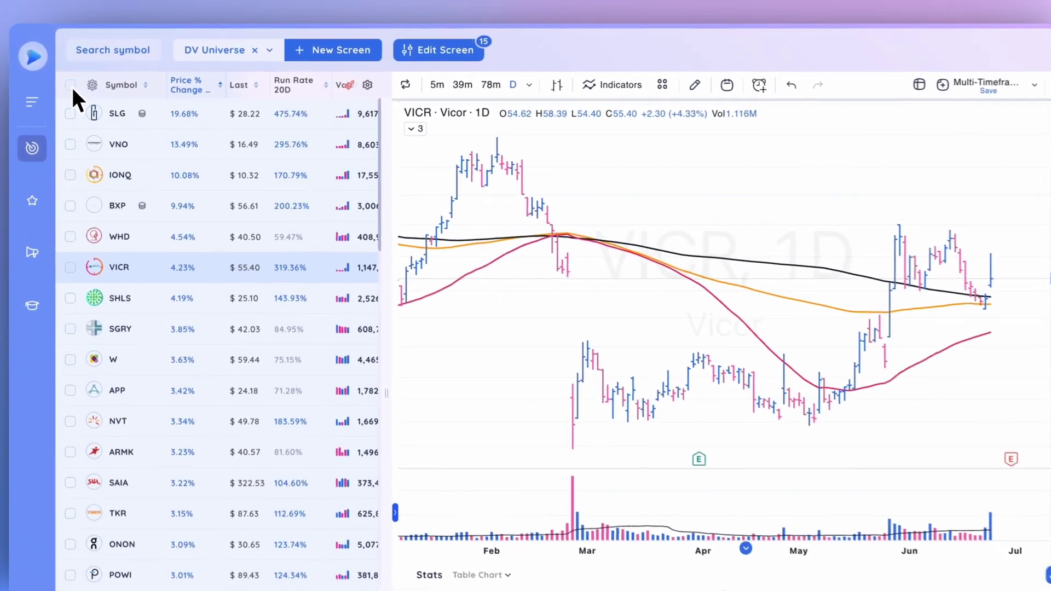
left_click(77, 205)
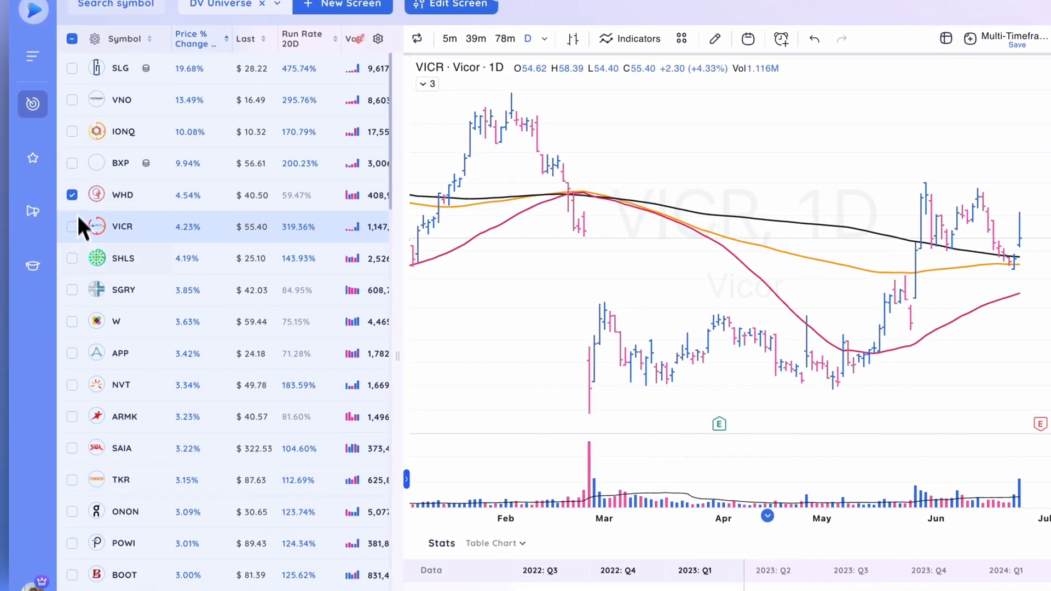
- Check the SHLS, W, ARMK and TKR rows in the screener
left_click(77, 267)
left_click(75, 266)
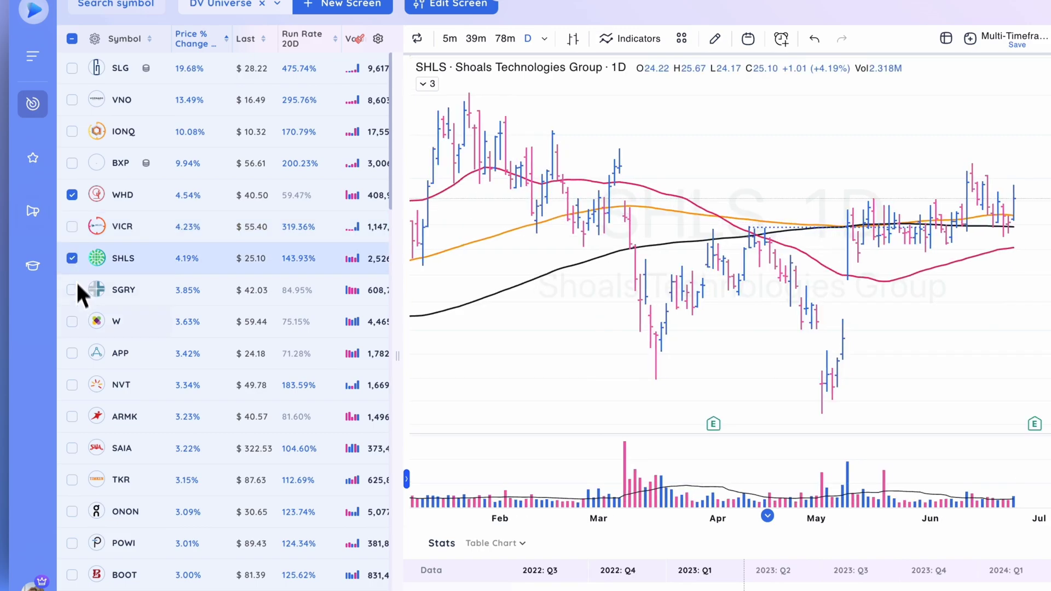
left_click(76, 323)
key("Down")
key("Down")
key("Down")
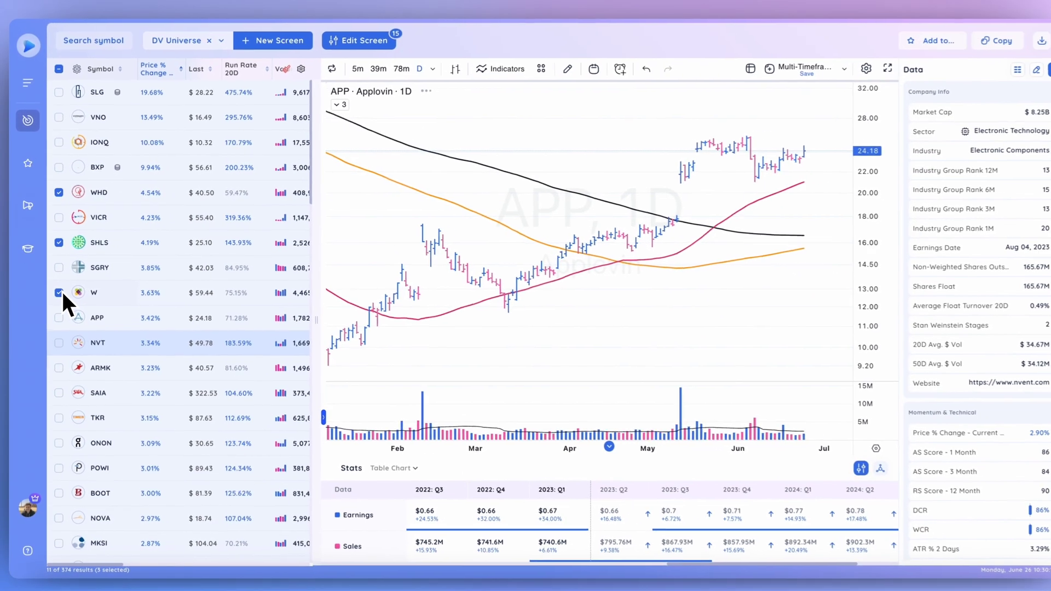
left_click(56, 363)
key("Down")
key("Down")
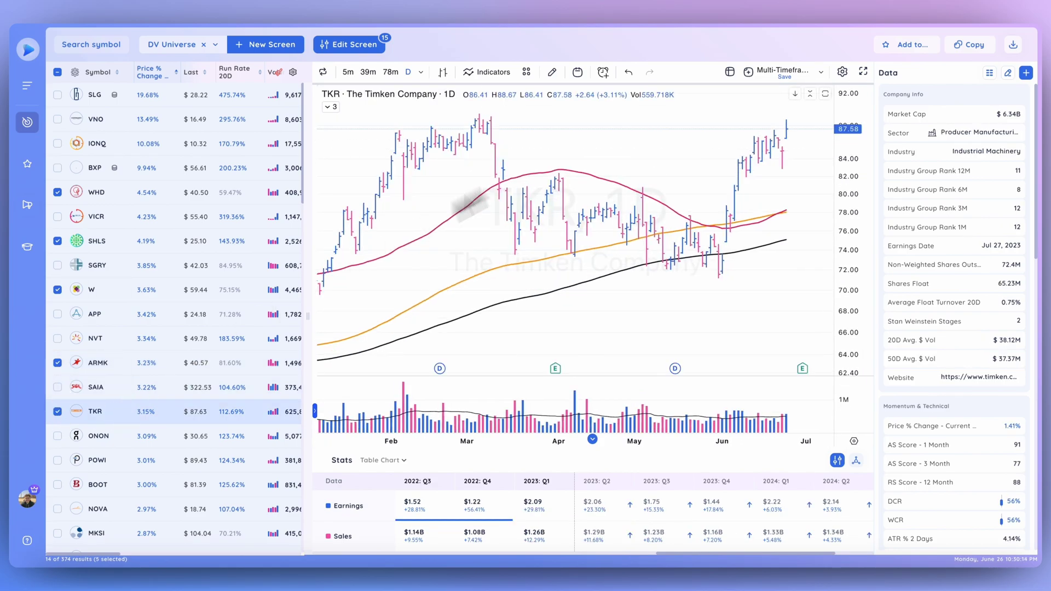
- Add the checked stocks to a deeplist, then show APP's chart and clear all row checks
left_click(911, 46)
scroll(896, 196, "down", 1)
left_click(892, 215)
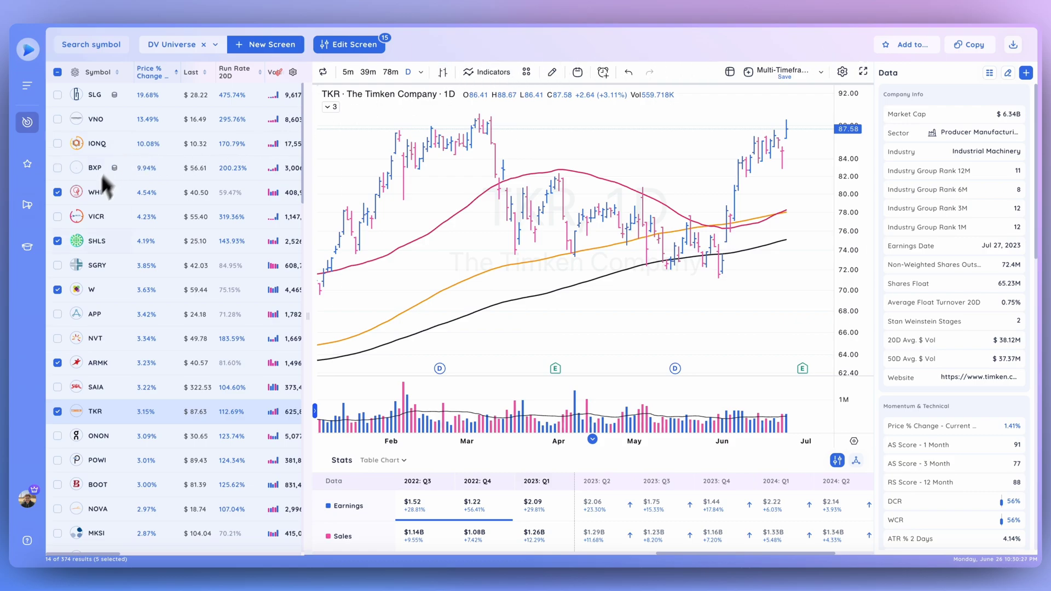
left_click(80, 316)
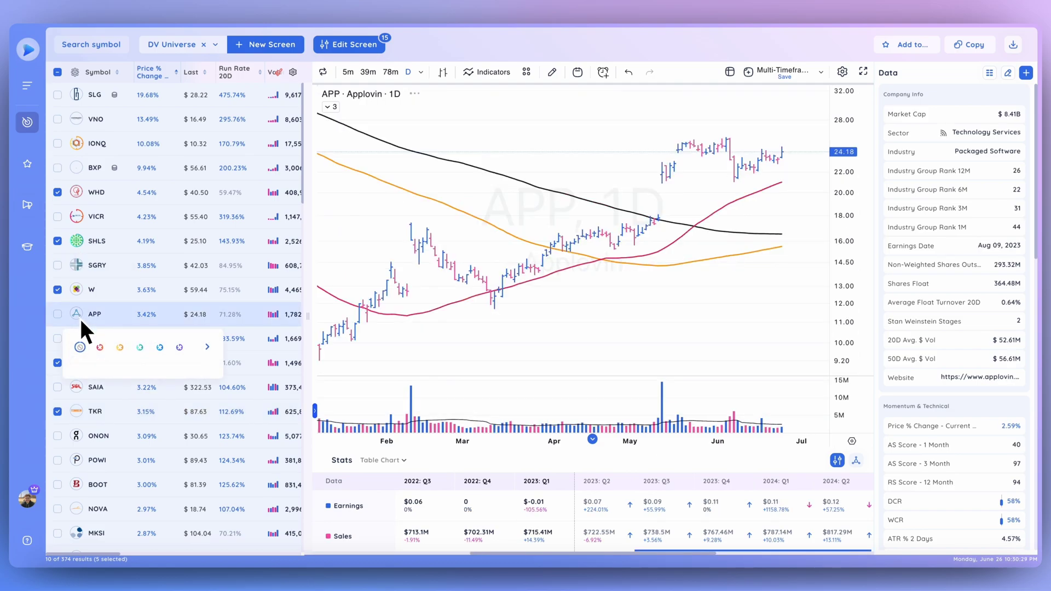
left_click(179, 349)
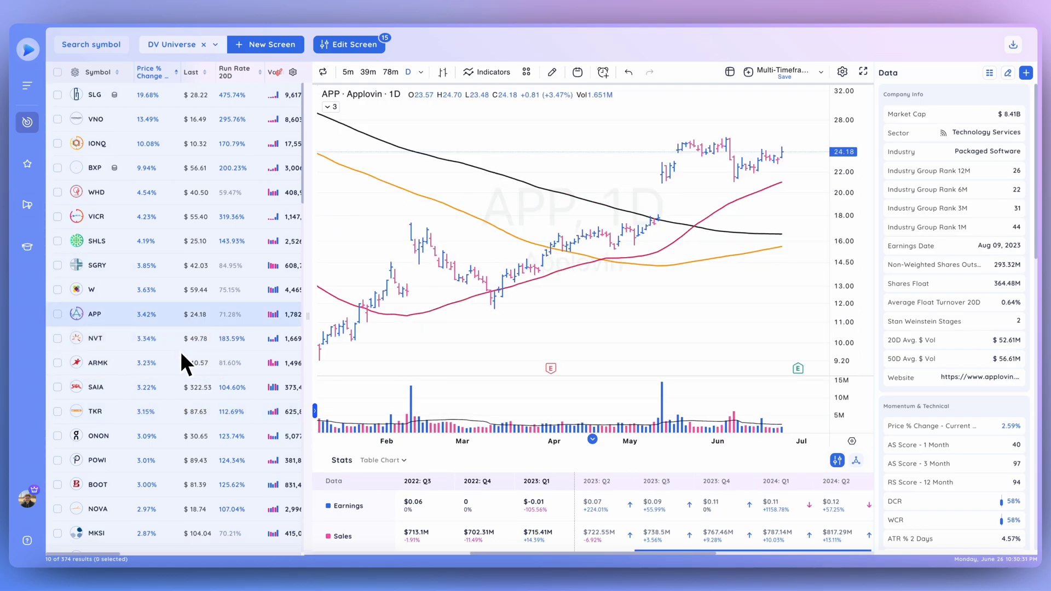